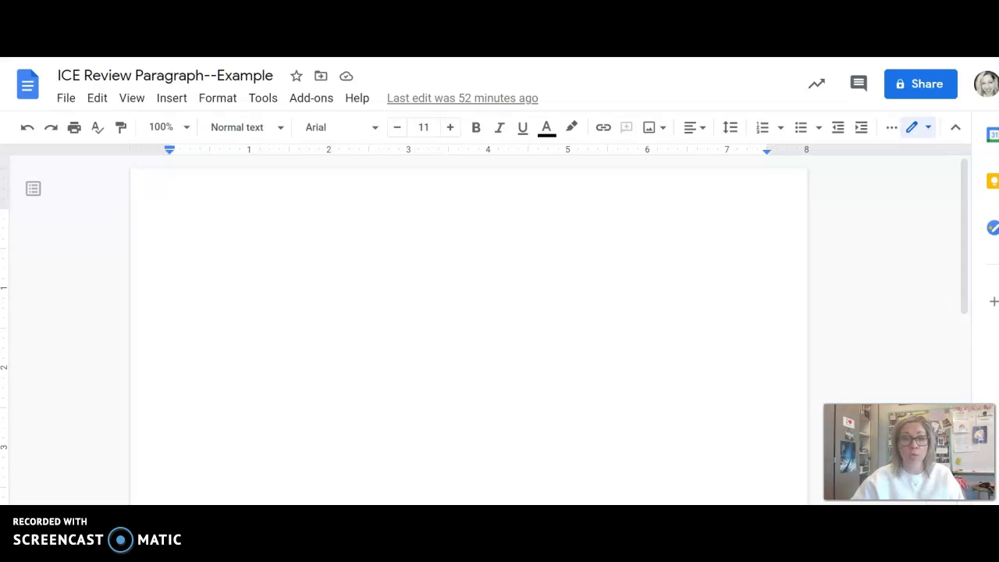
- Set the top, bottom, left and right page margins to 1 inch in Page setup
click(262, 231)
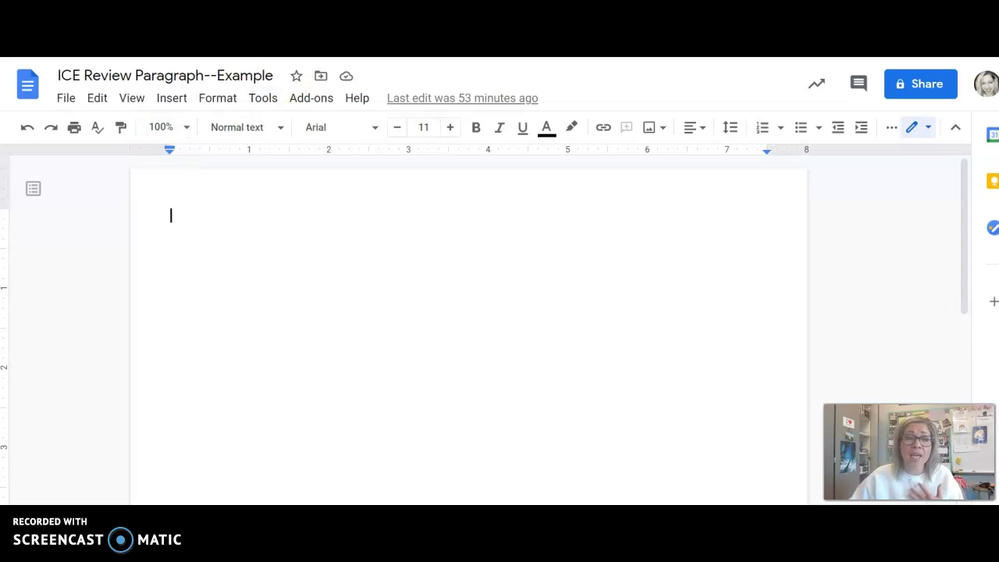
click(67, 98)
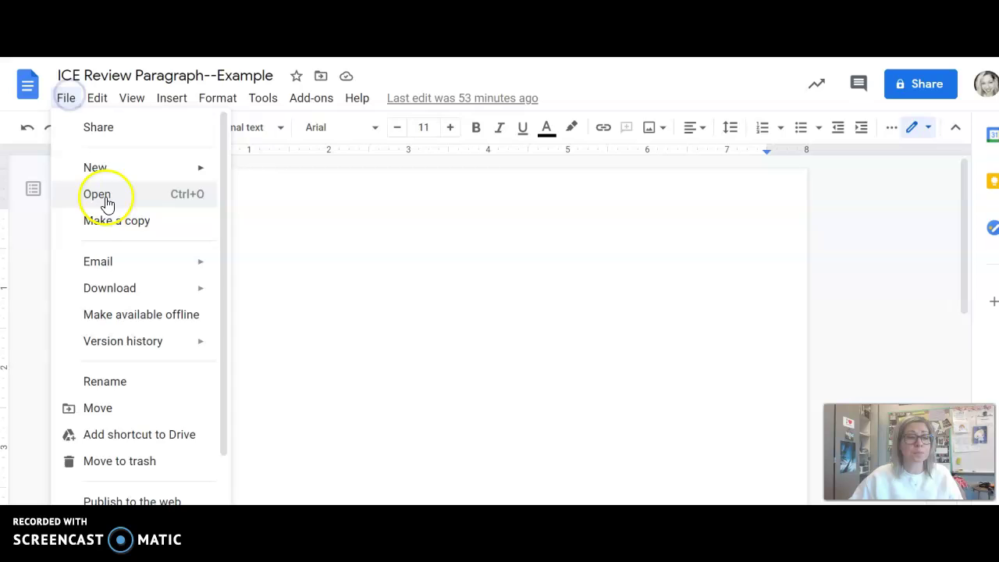
scroll(117, 257, down, 3)
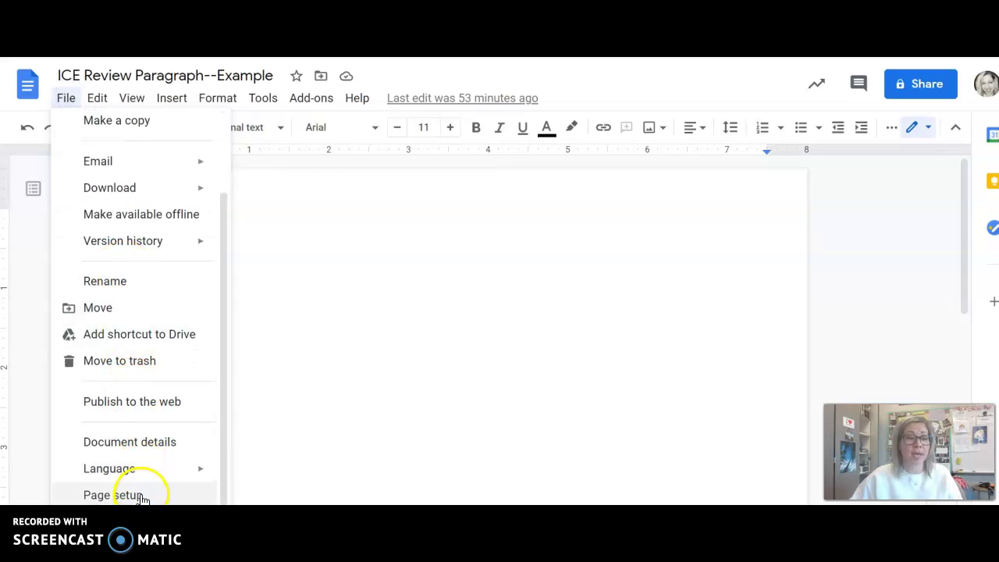
click(143, 496)
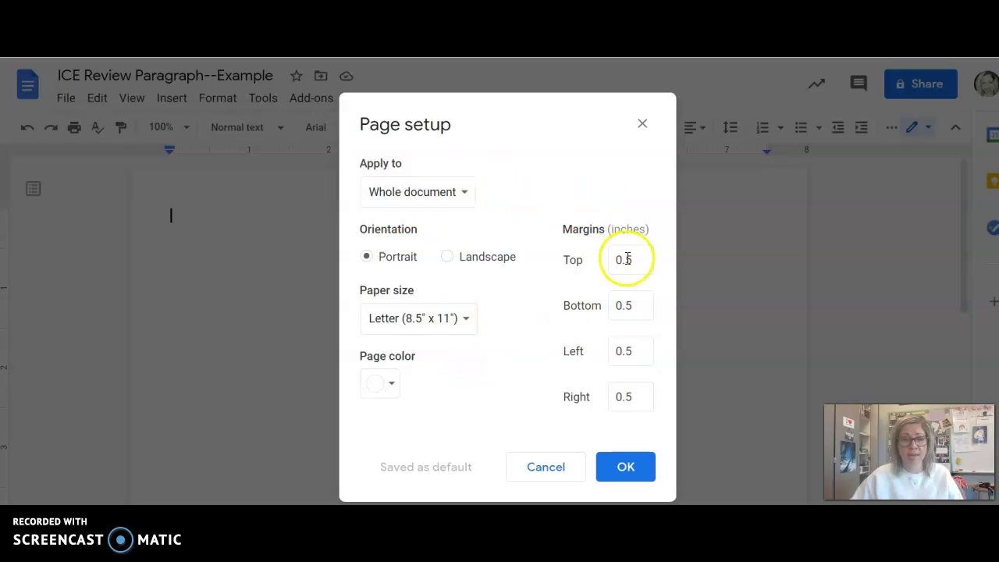
click(576, 259)
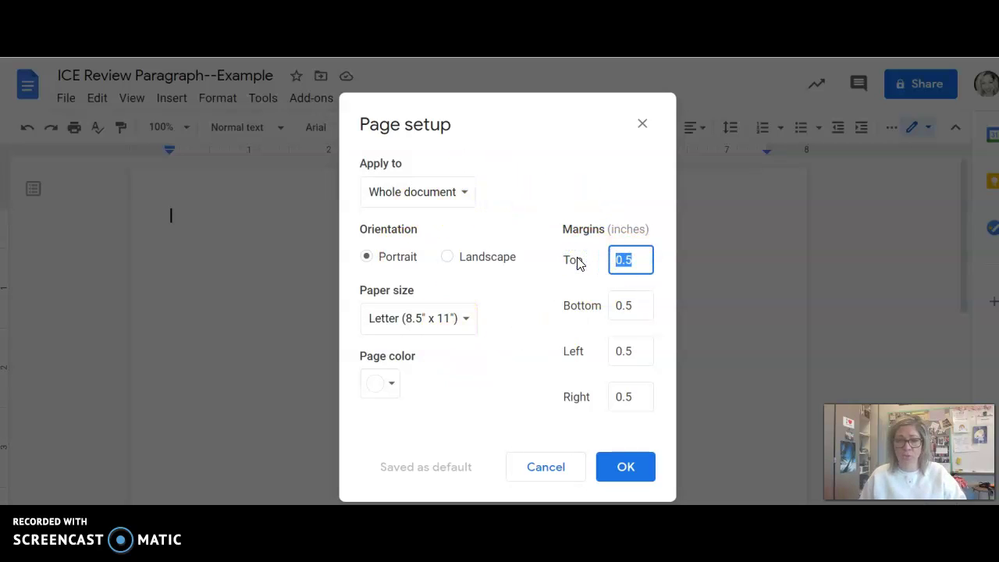
text(1)
key(Tab)
text(1)
key(Tab)
text(1)
key(Tab)
text(1)
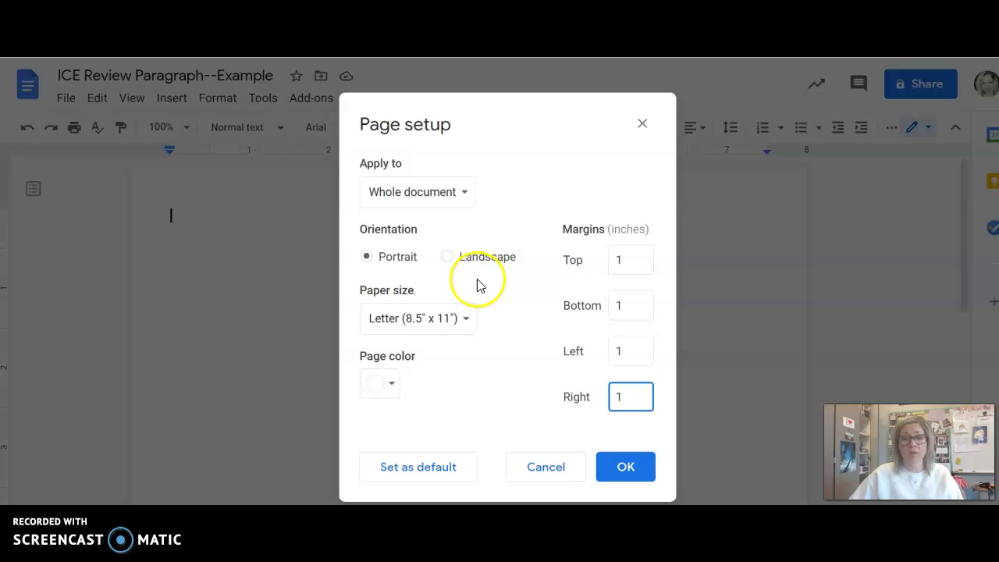
click(626, 470)
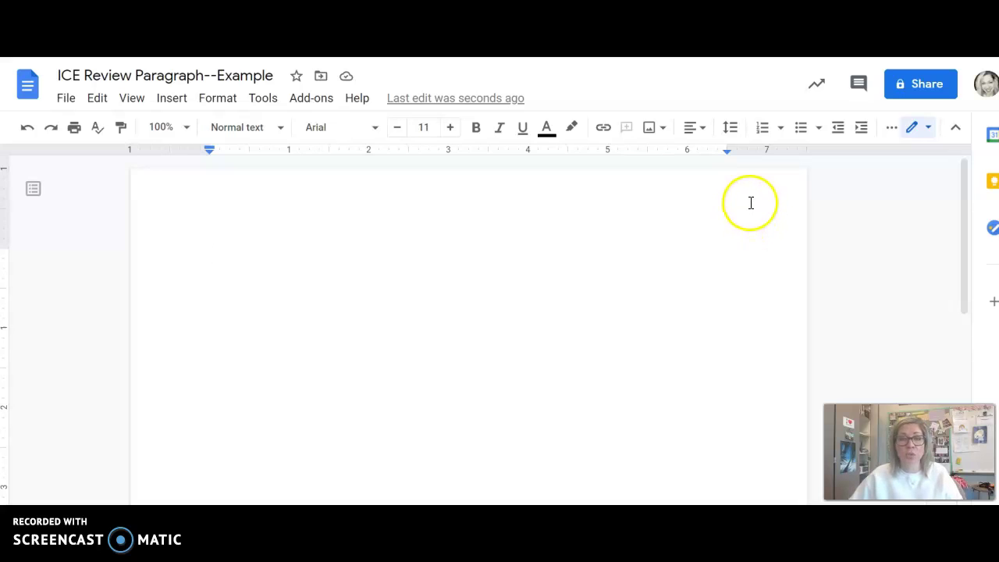
- Add page numbers to the header at the top right, starting at 1
click(171, 100)
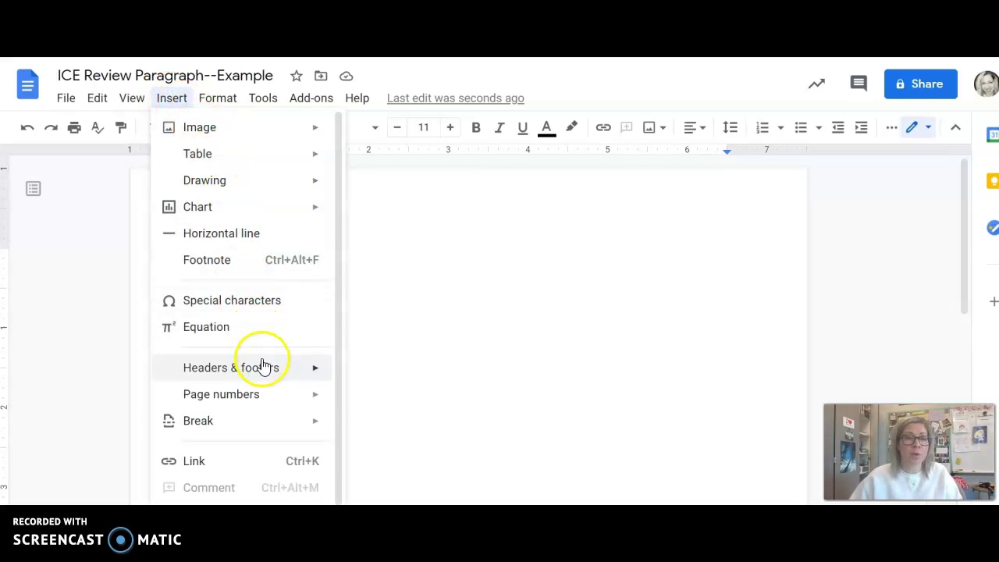
mouse_move(264, 406)
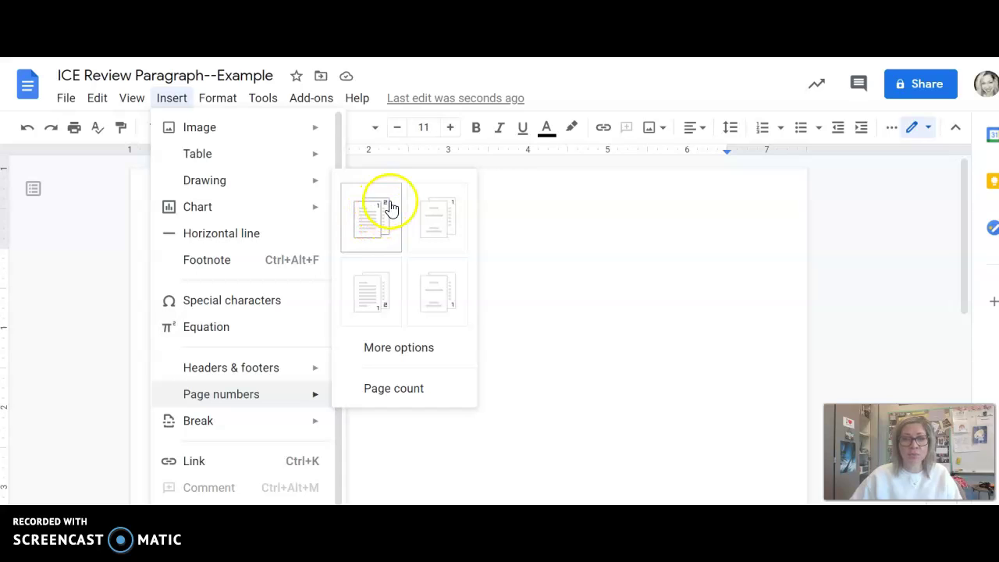
click(374, 219)
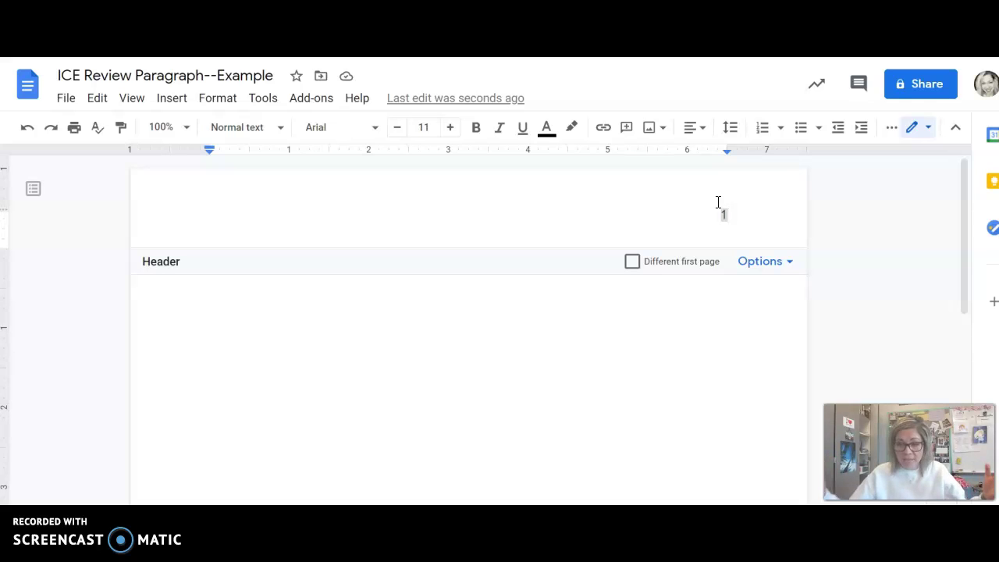
- Type 'Last name ' before the header page number so it reads 'Last name 1'
click(729, 197)
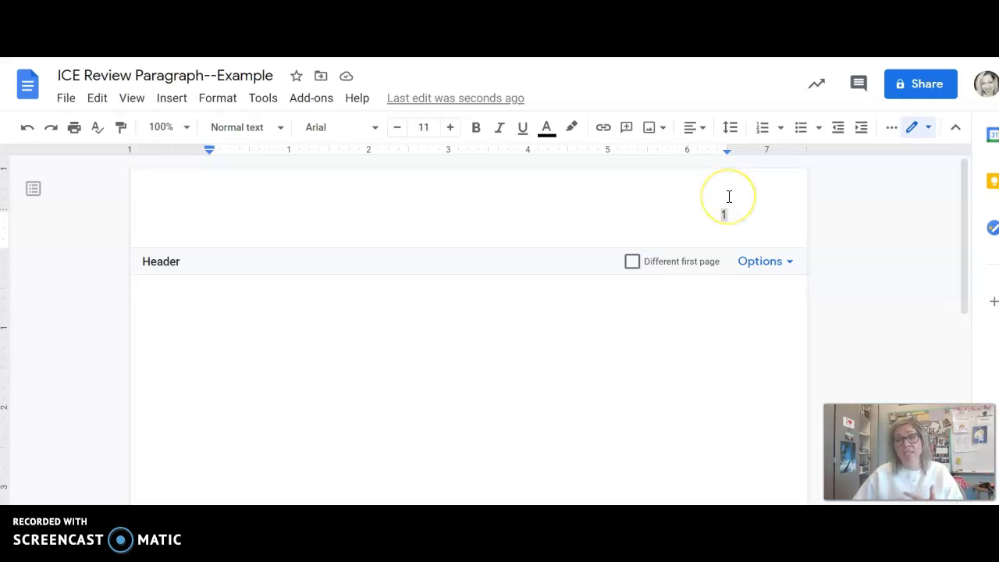
click(725, 207)
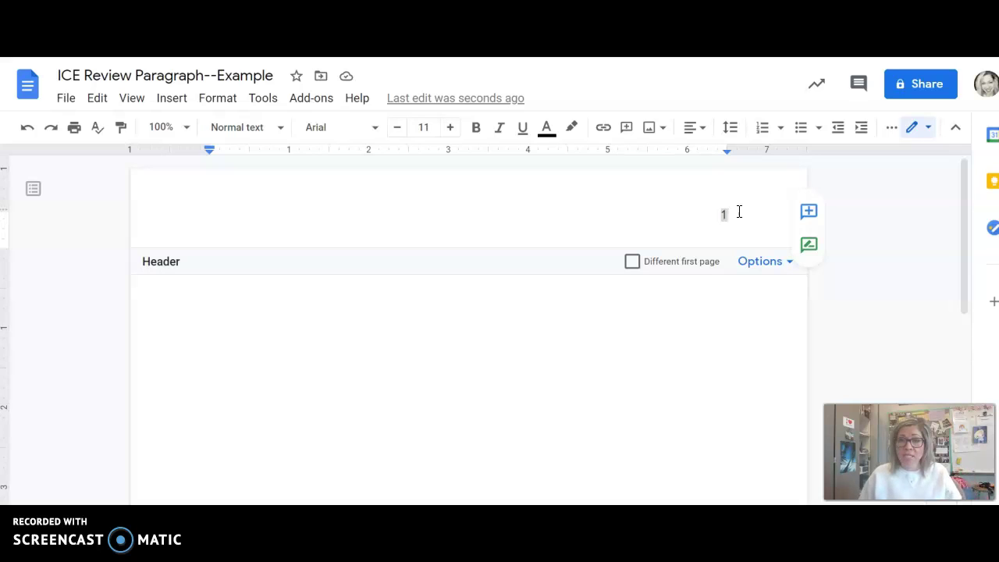
key(Left)
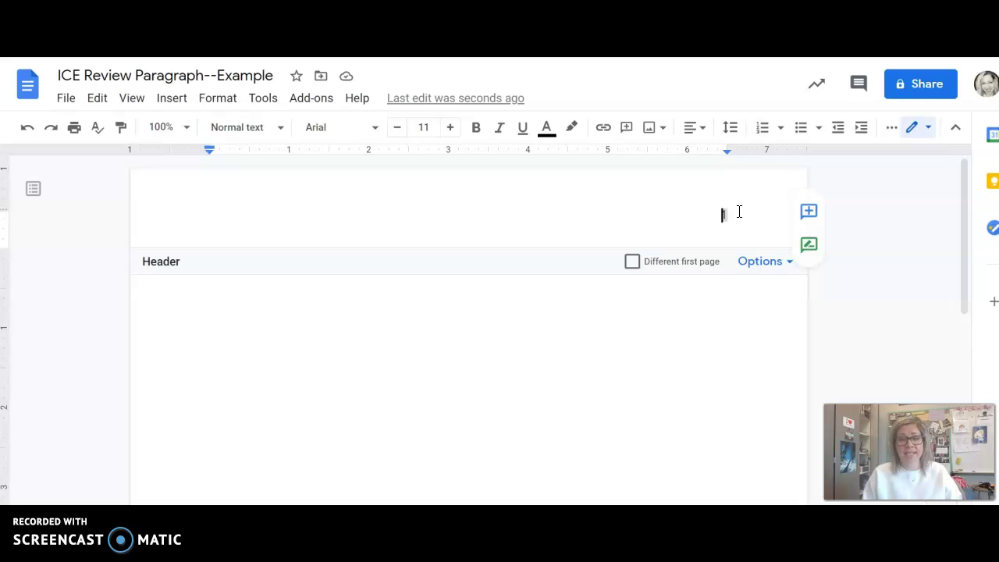
text(Last name)
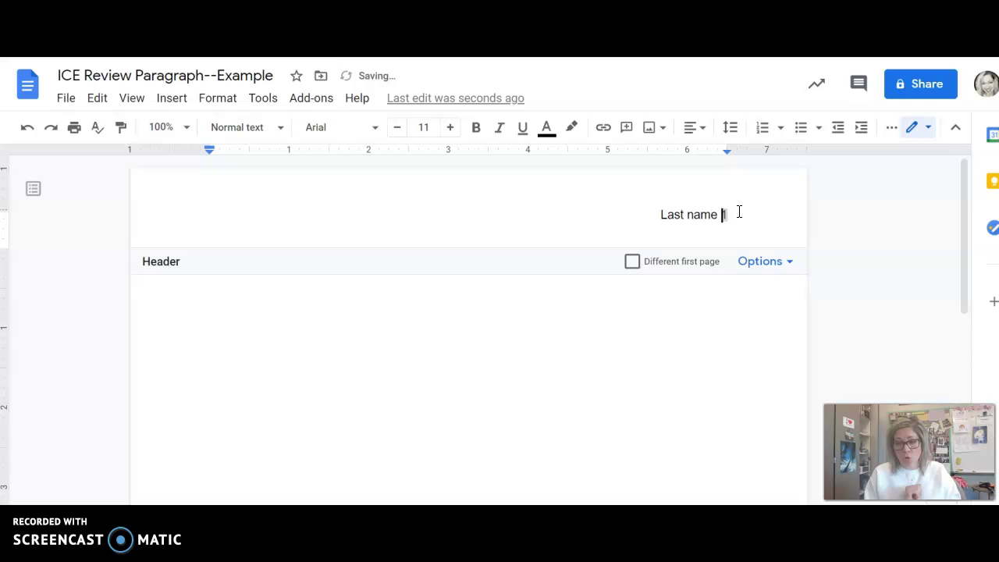
click(725, 212)
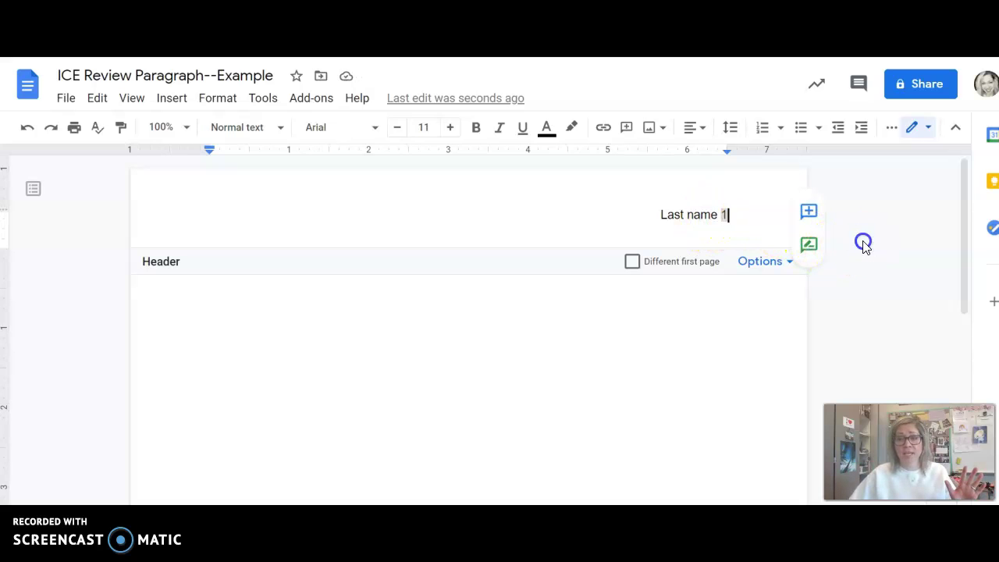
click(599, 431)
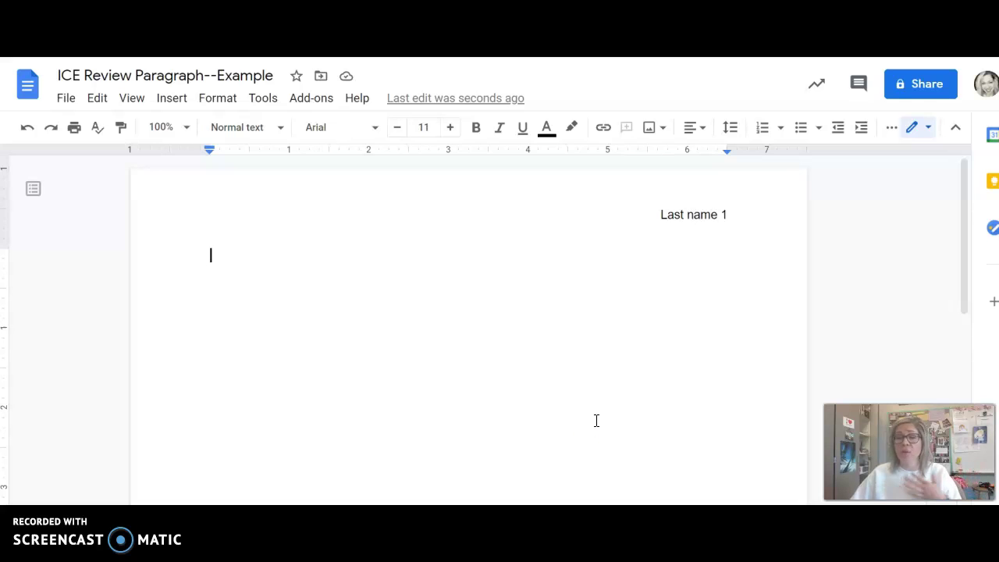
scroll(602, 397, down, 6)
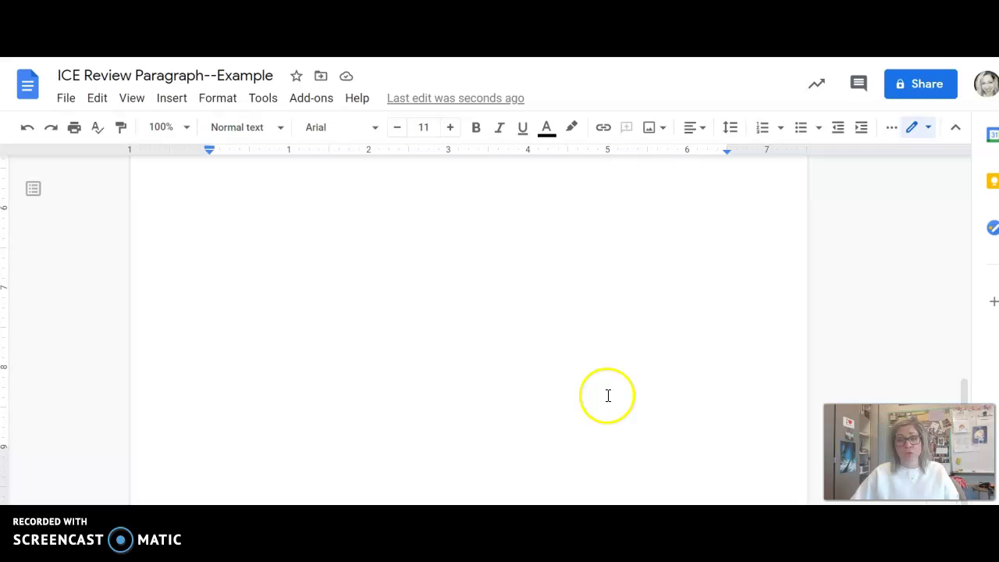
scroll(608, 395, up, 6)
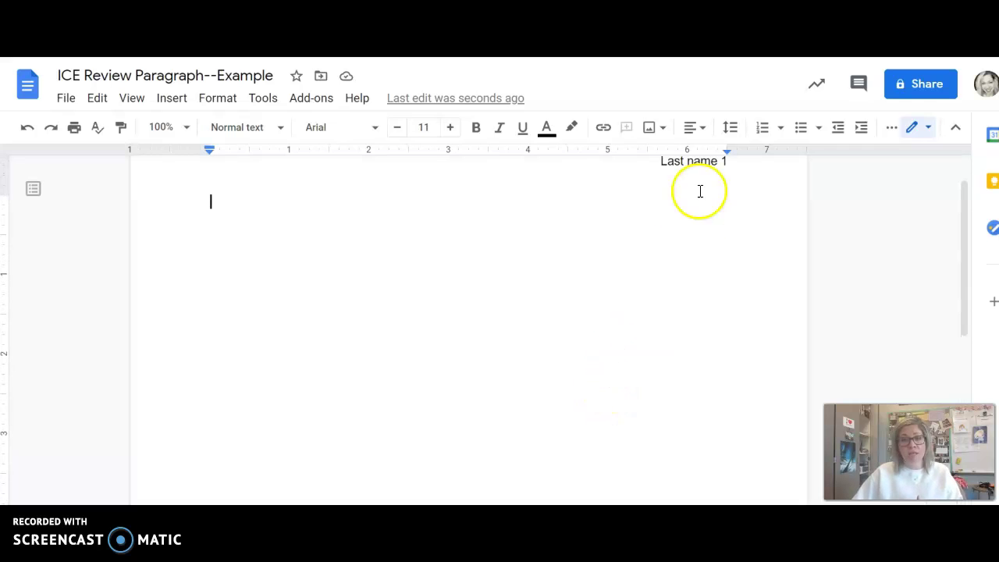
scroll(700, 191, up, 1)
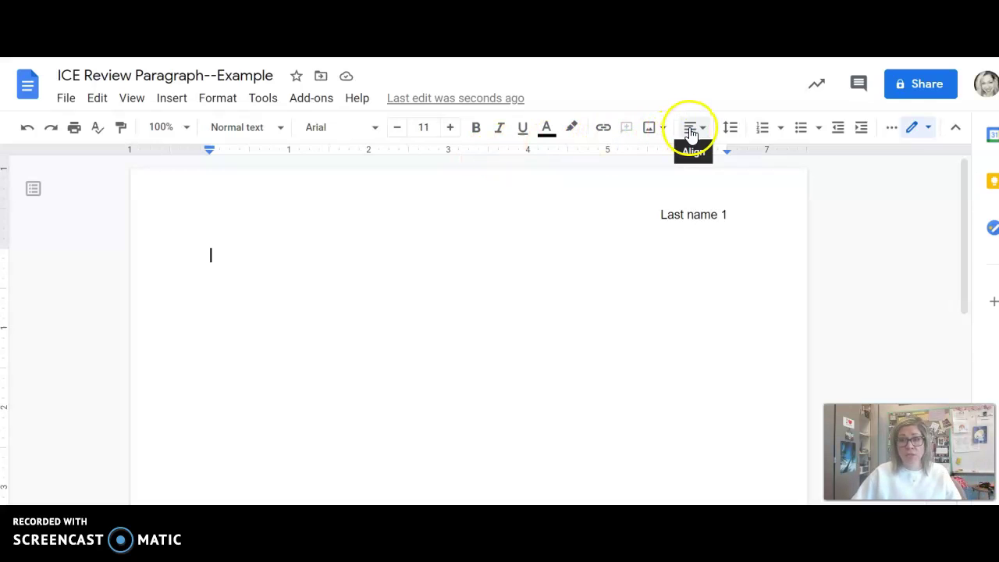
- Set the body line spacing to Double and place the cursor on the first line
click(733, 131)
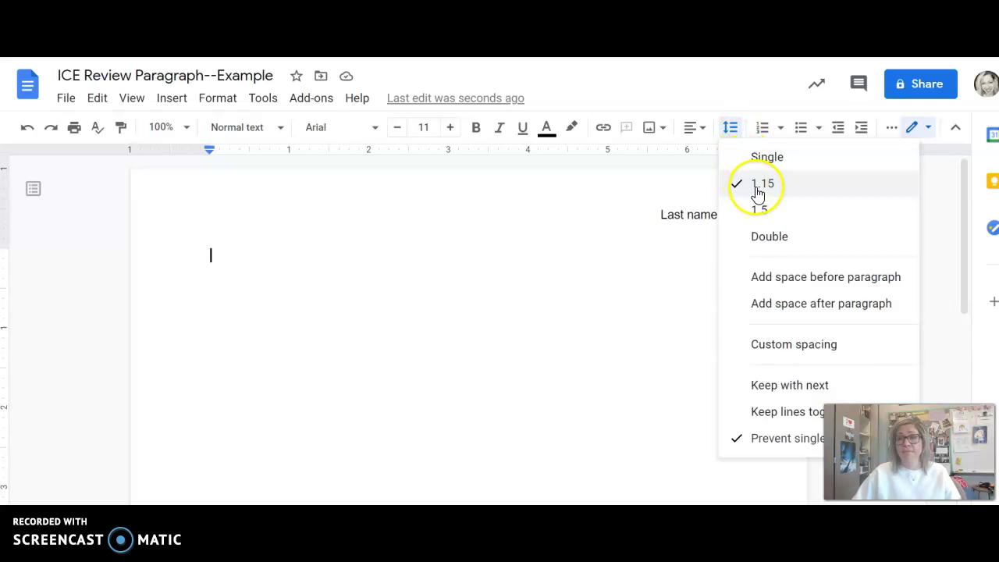
click(766, 238)
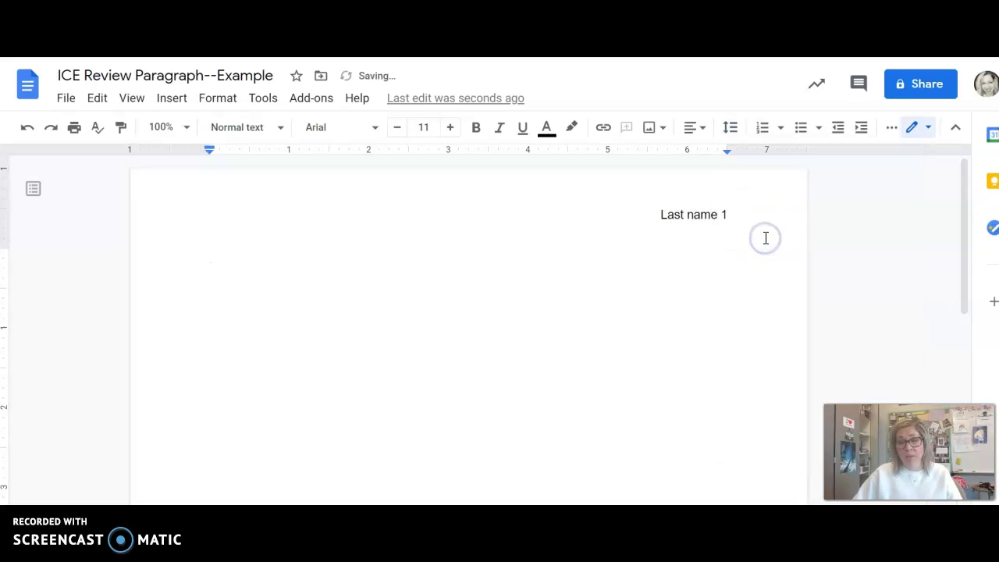
click(551, 260)
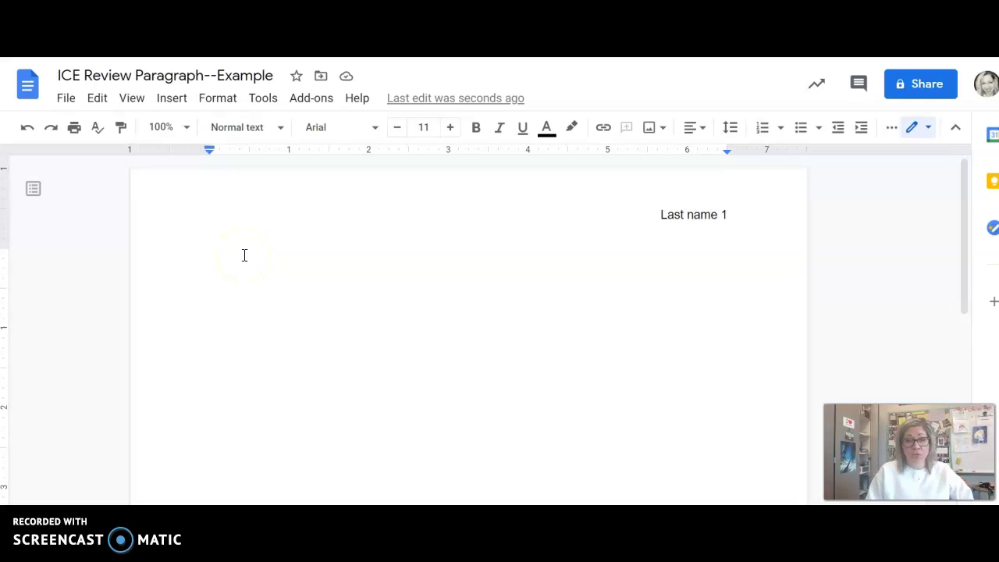
- Type the heading lines: 'Your first name', the teacher's name, 'AS English 9', '5 March 2021'
text(Your first name)
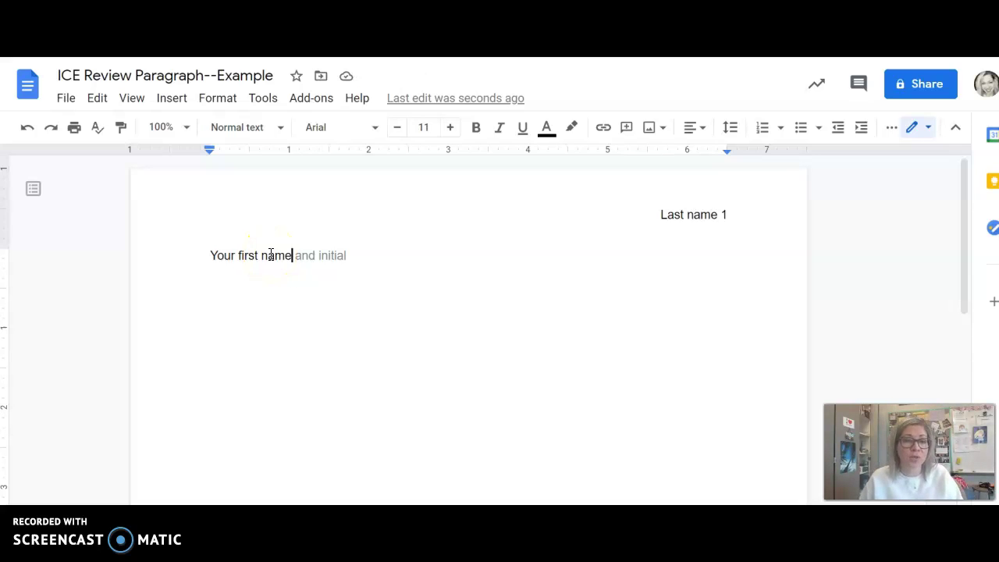
key(Return)
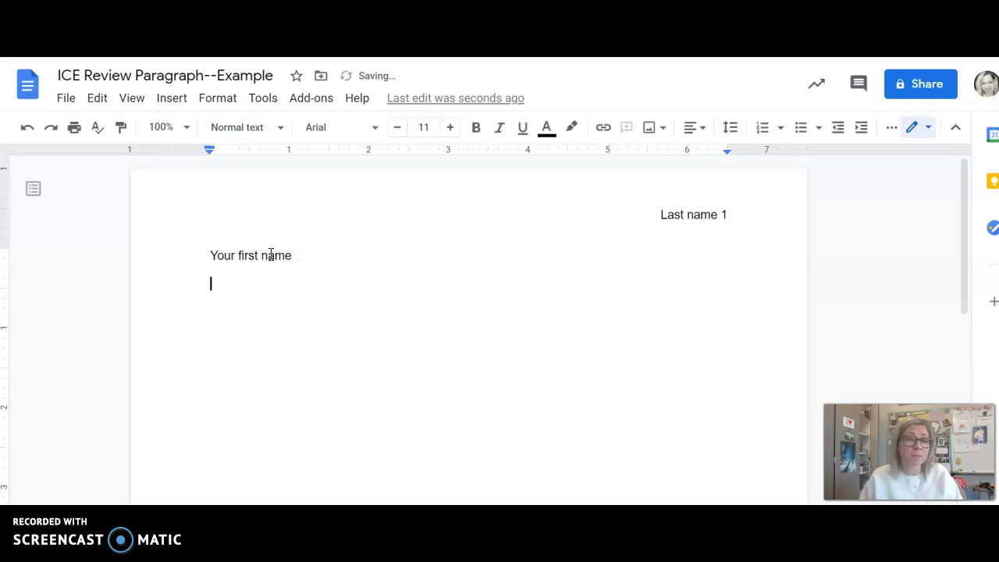
text(Mrs. Owensby)
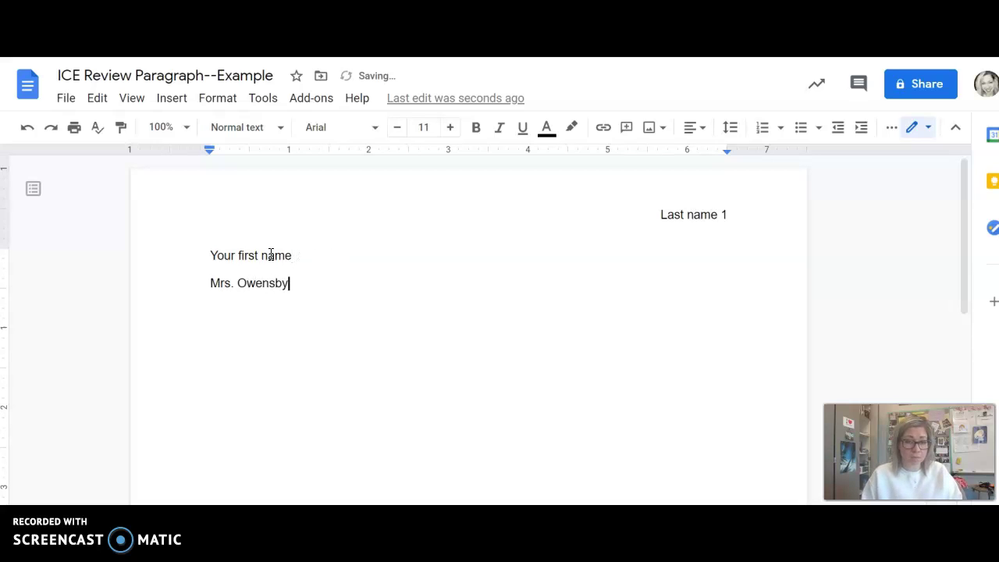
key(Return)
text(AS Englis)
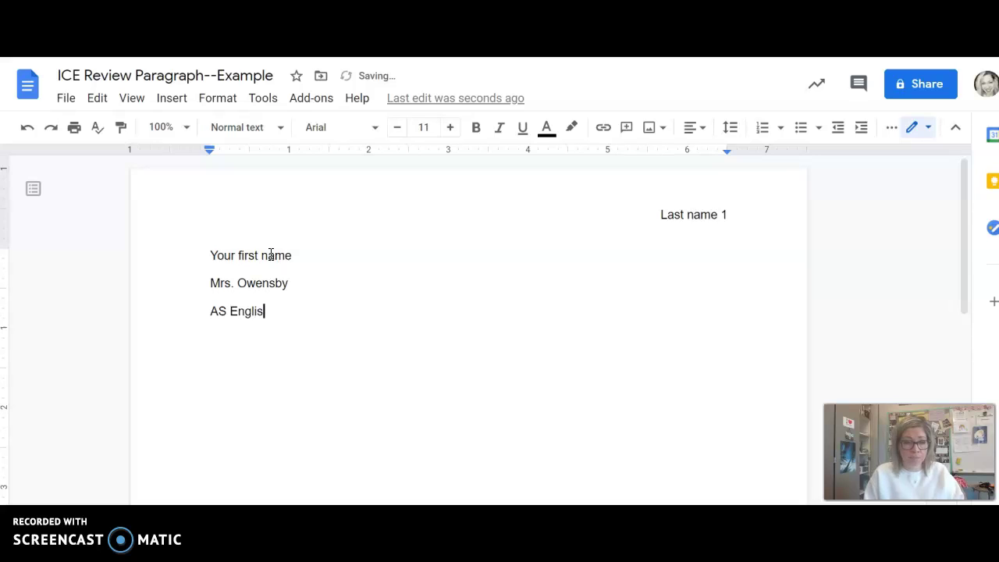
text(h 9)
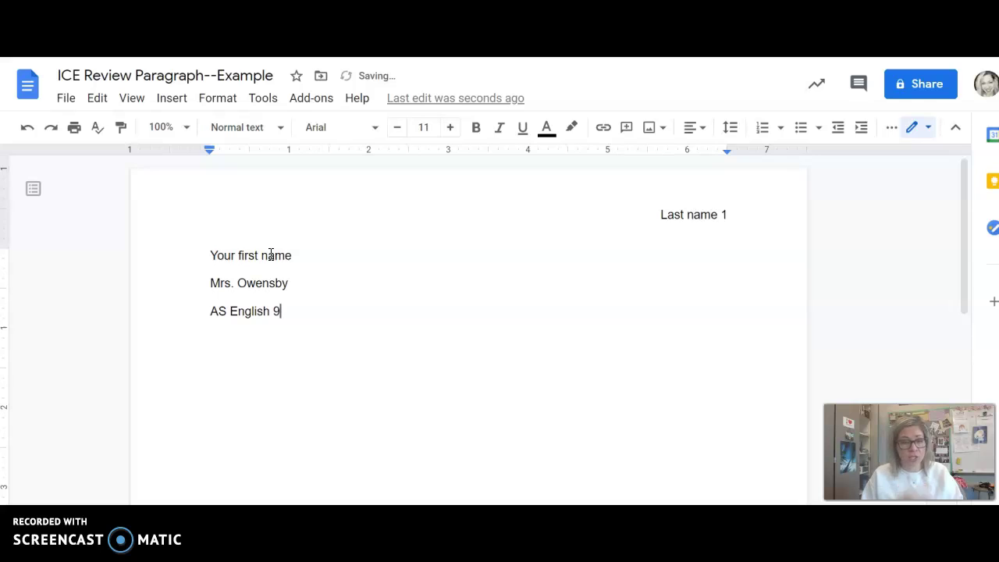
key(Return)
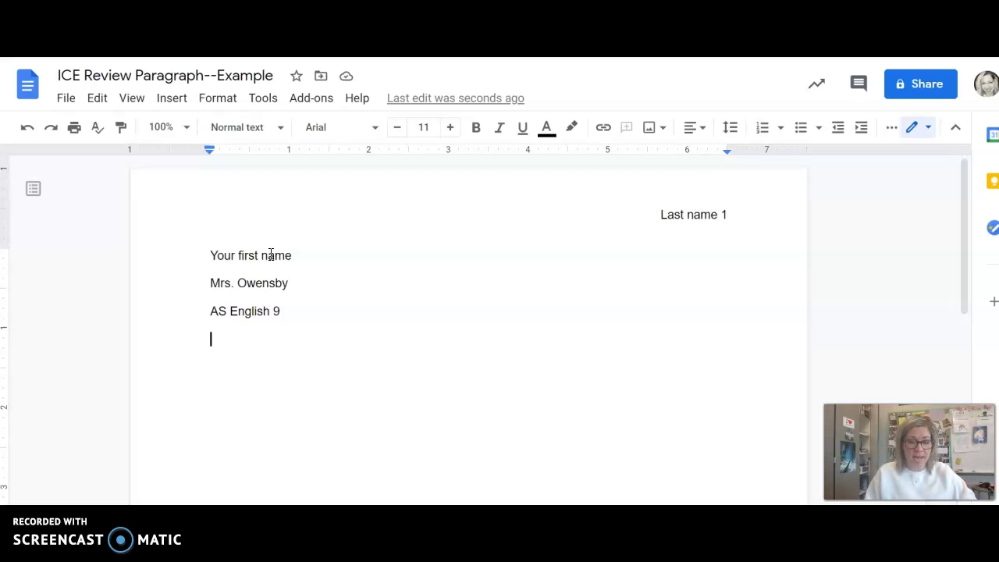
key(Return)
text(5)
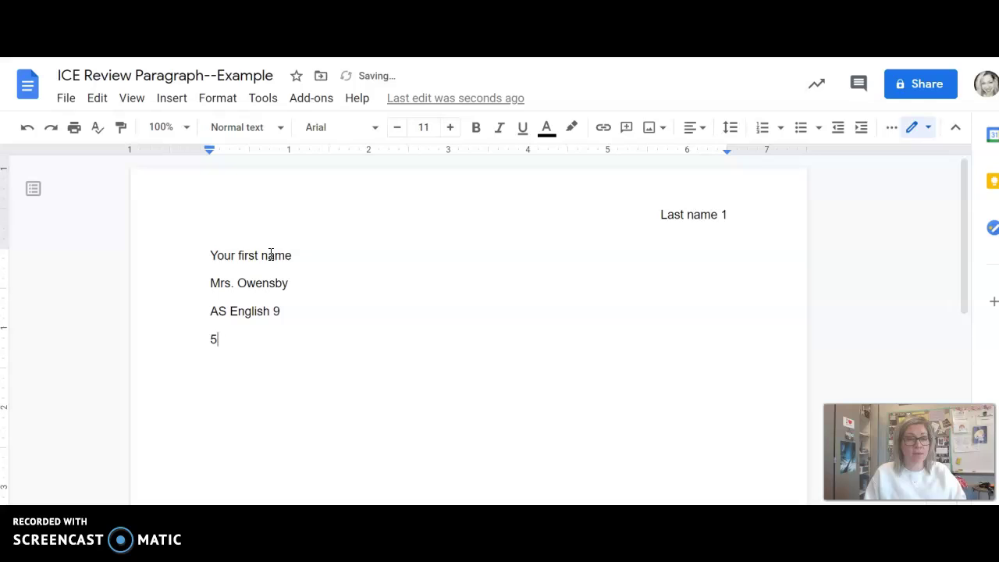
text( March 2021)
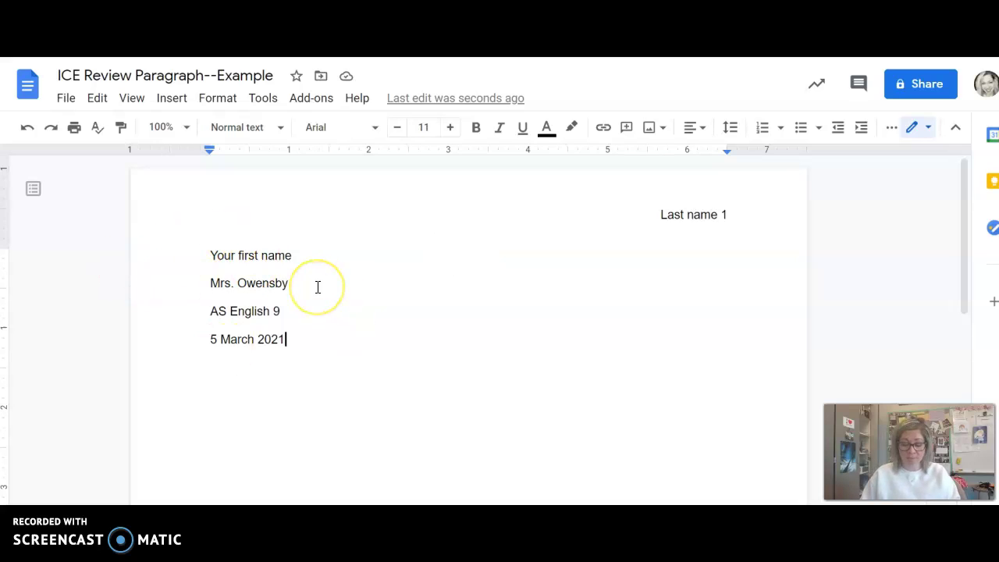
key(Return)
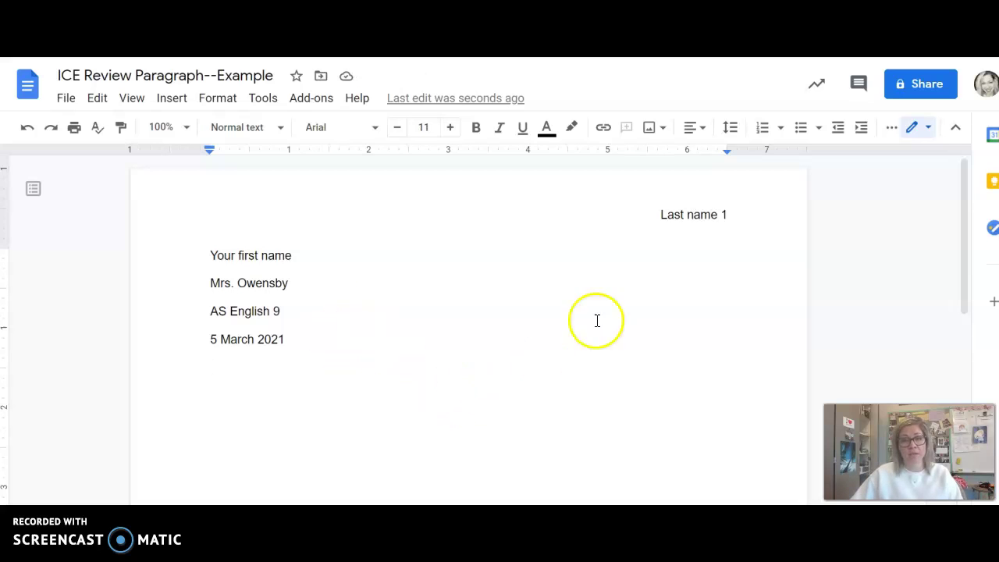
- Center the next line and type the title 'Your Title Goes Here', correcting its capitalisation
click(691, 127)
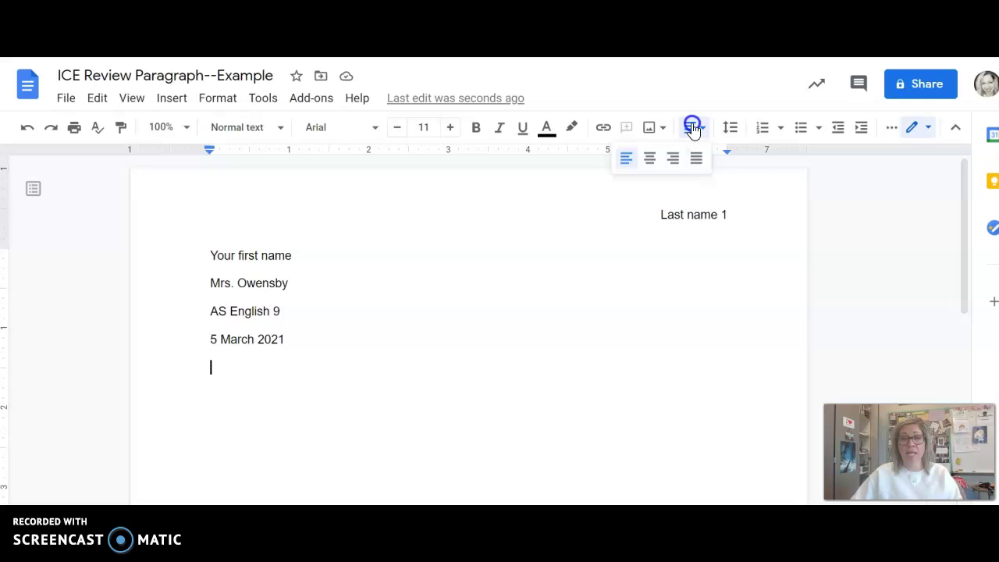
click(649, 158)
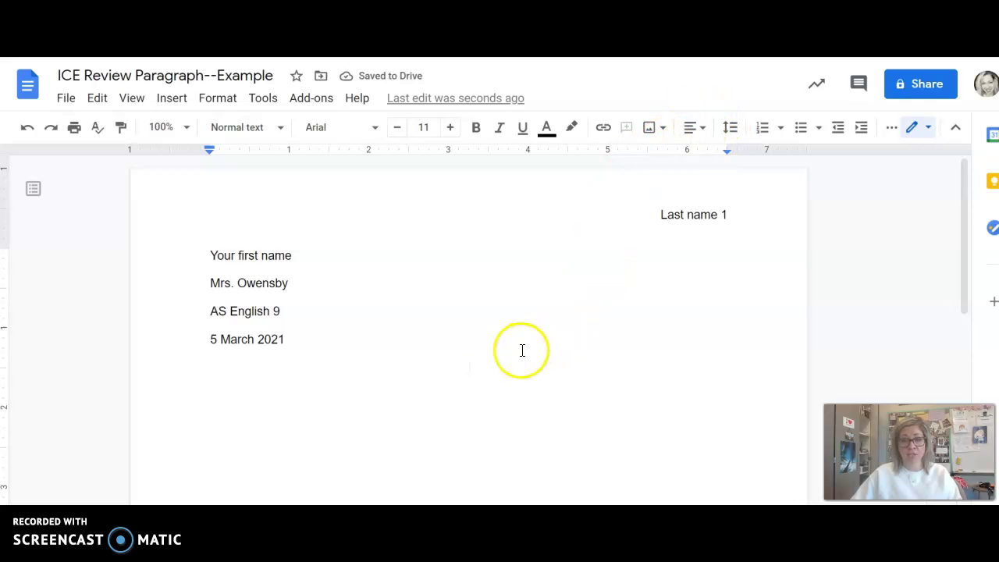
text(Your T)
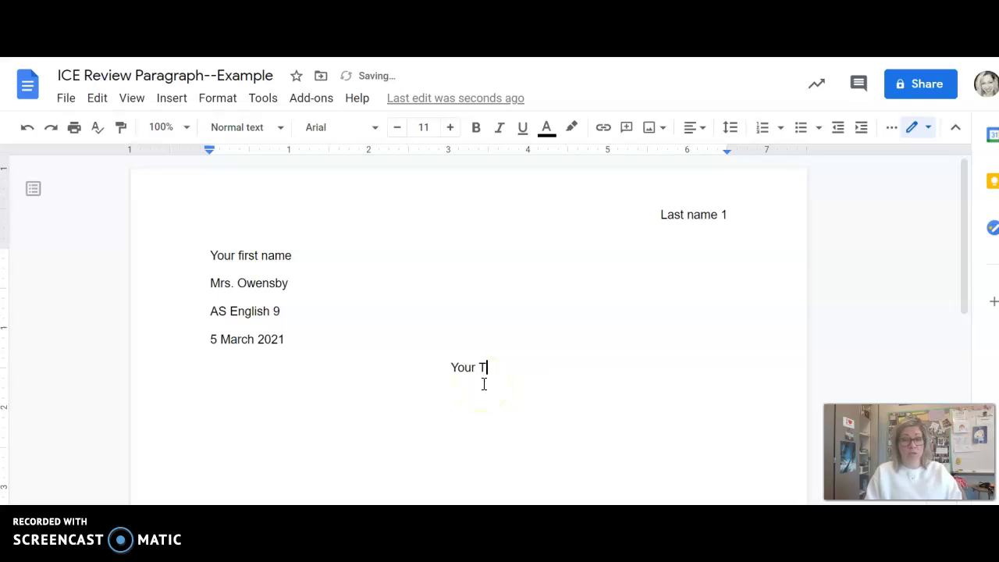
text(itle Goes HEre)
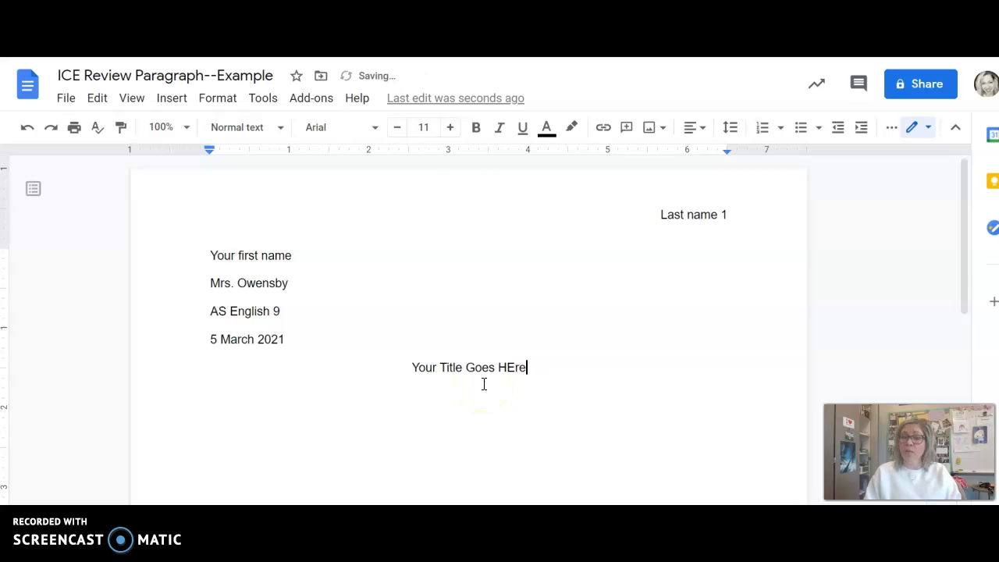
key(BackSpace)
key(BackSpace)
key(BackSpace)
text(ere)
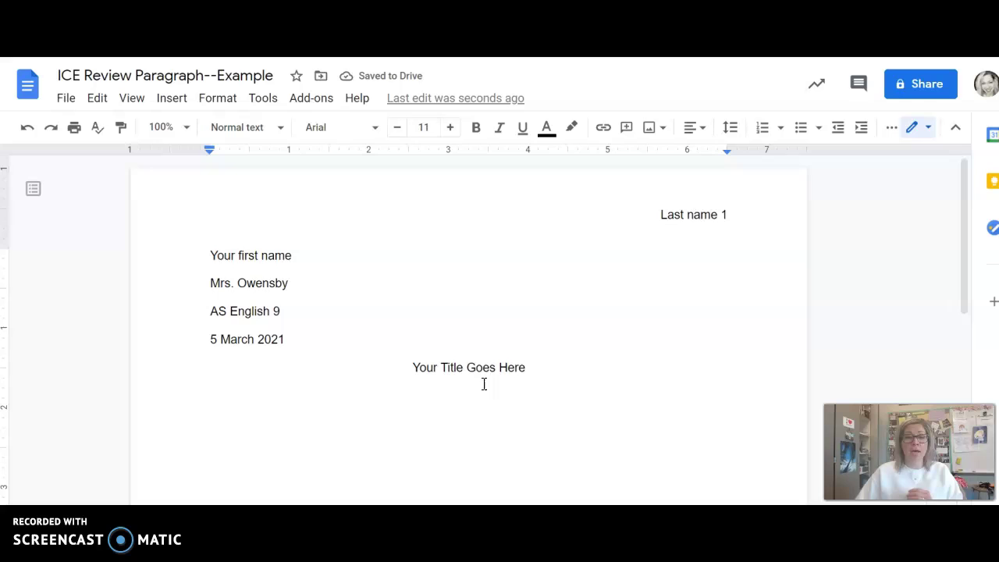
scroll(499, 374, down, 2)
click(507, 366)
- Start a left-aligned, first-line-indented paragraph reading 'Start writing your paragraph here.'
key(Return)
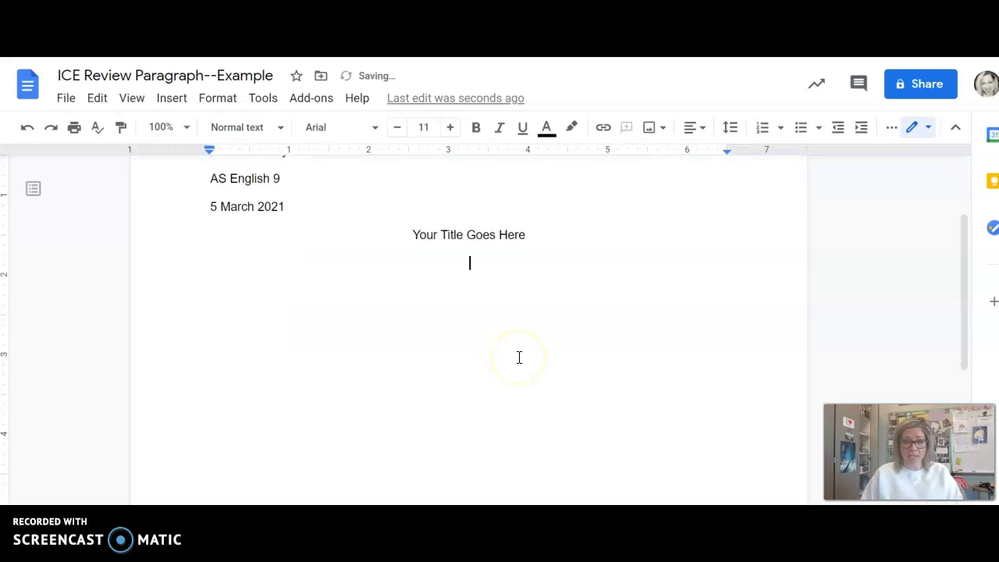
click(688, 126)
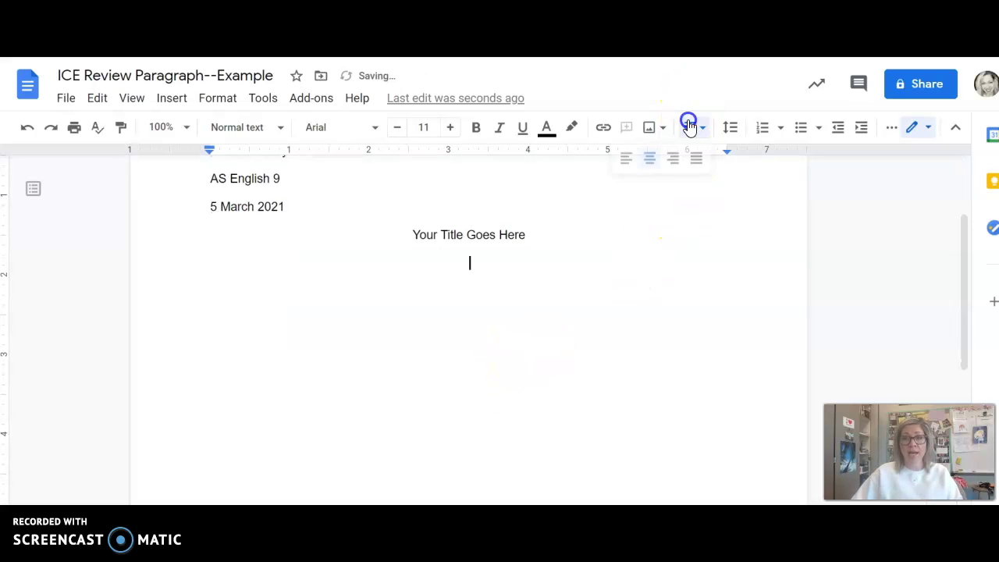
click(624, 158)
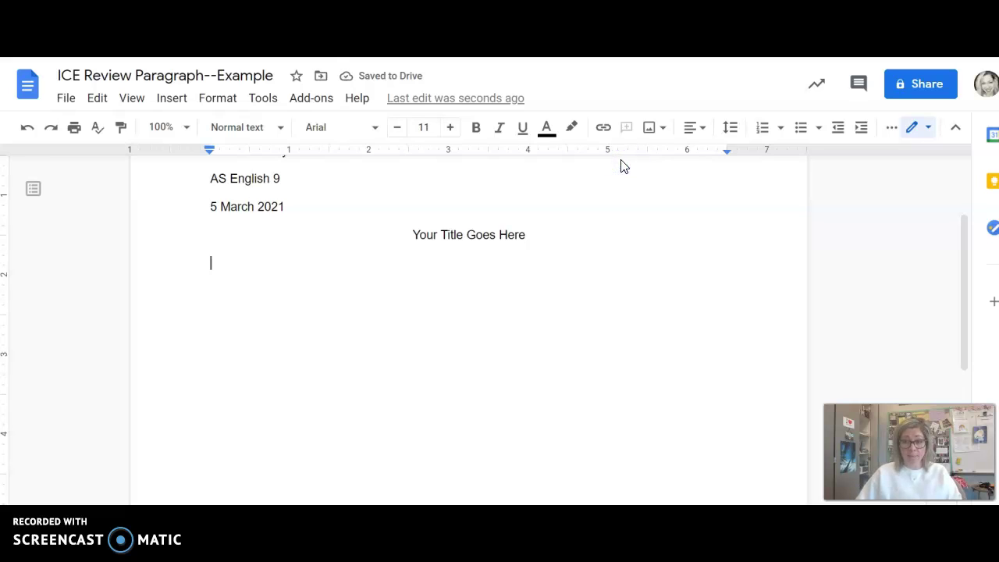
key(Tab)
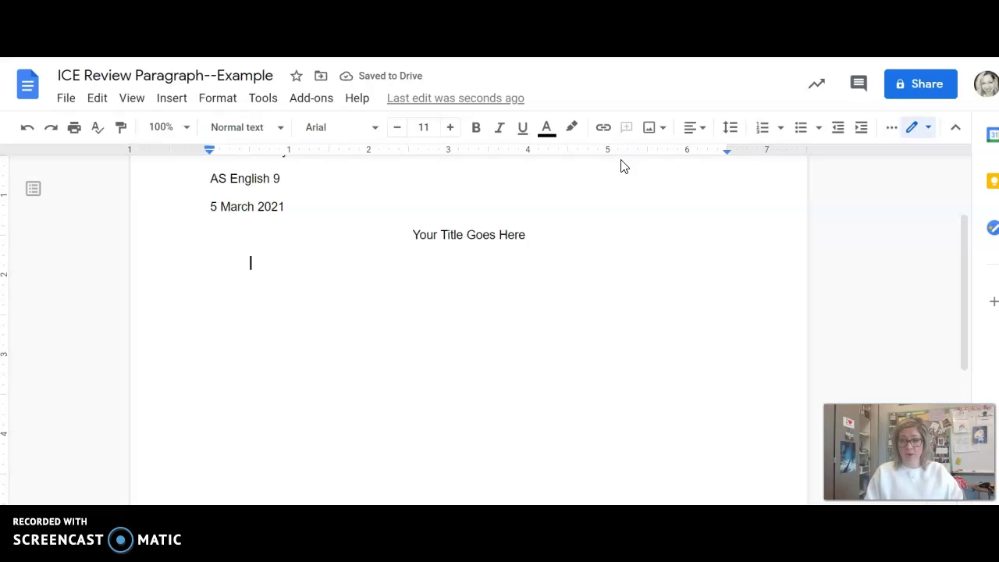
text(Start writing yo)
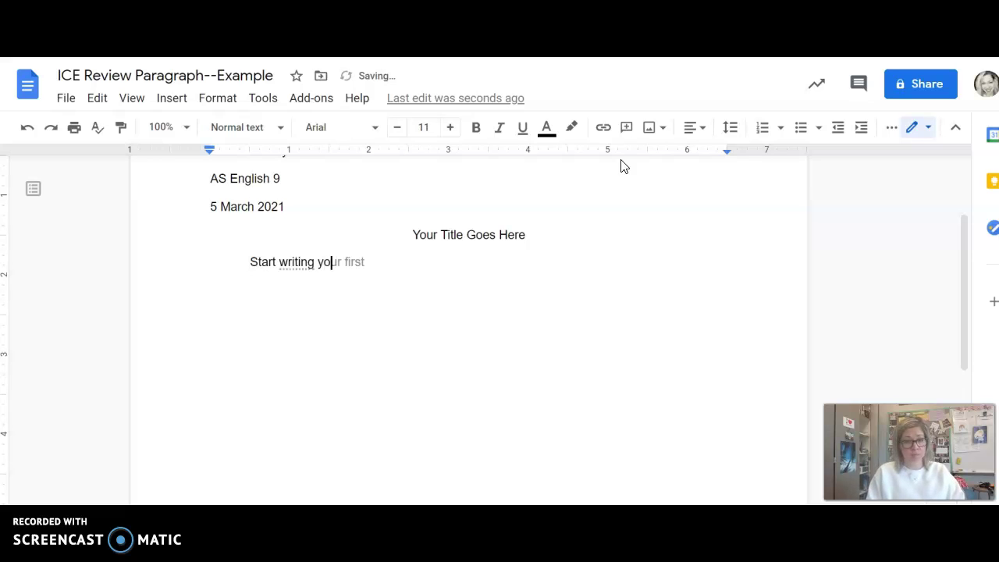
text(ur paragraph here.)
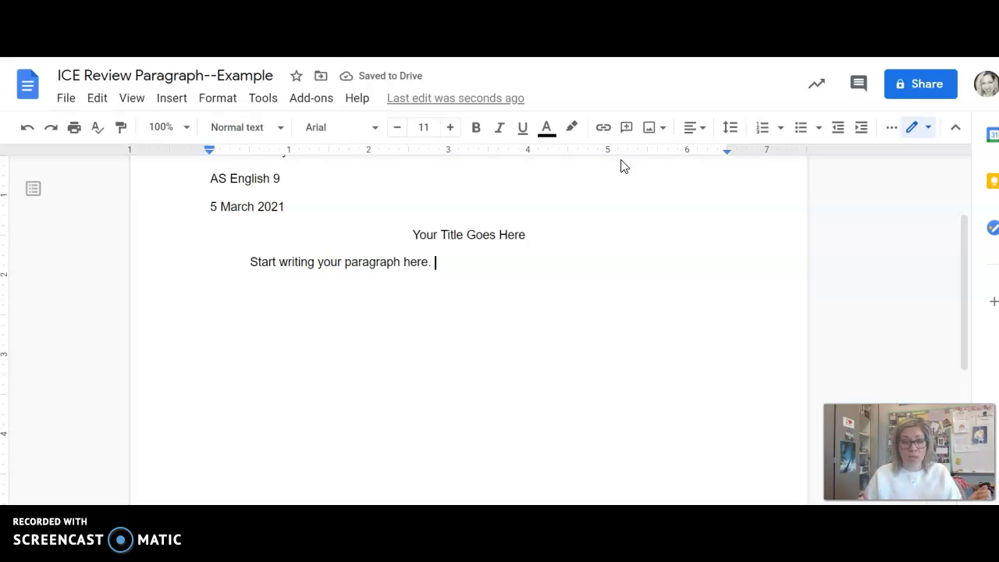
scroll(645, 212, down, 1)
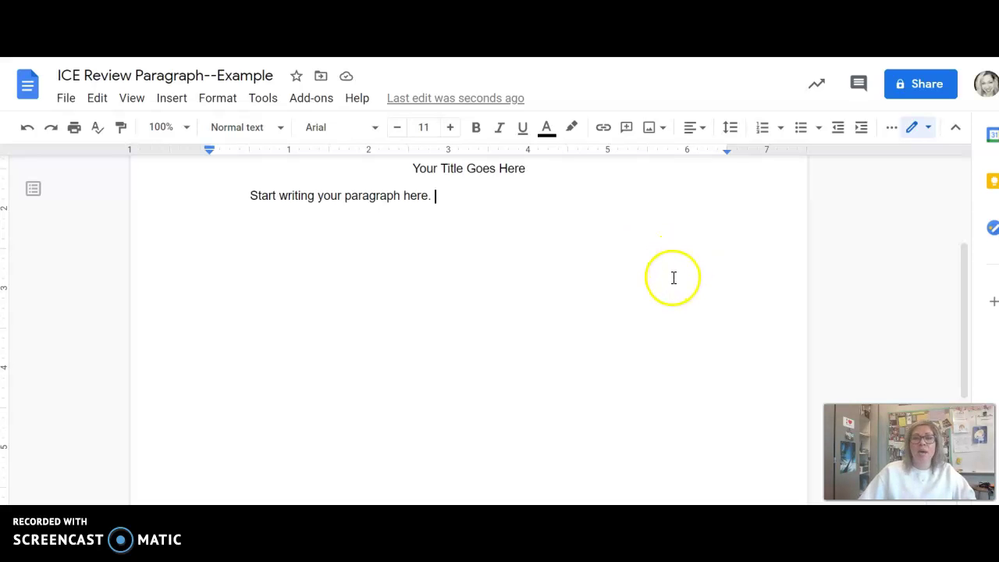
scroll(673, 278, up, 3)
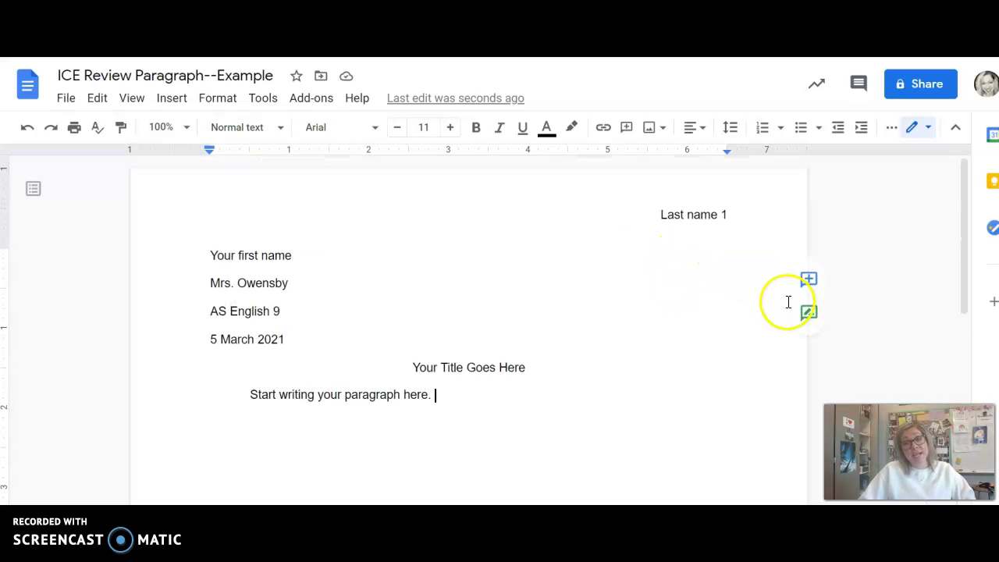